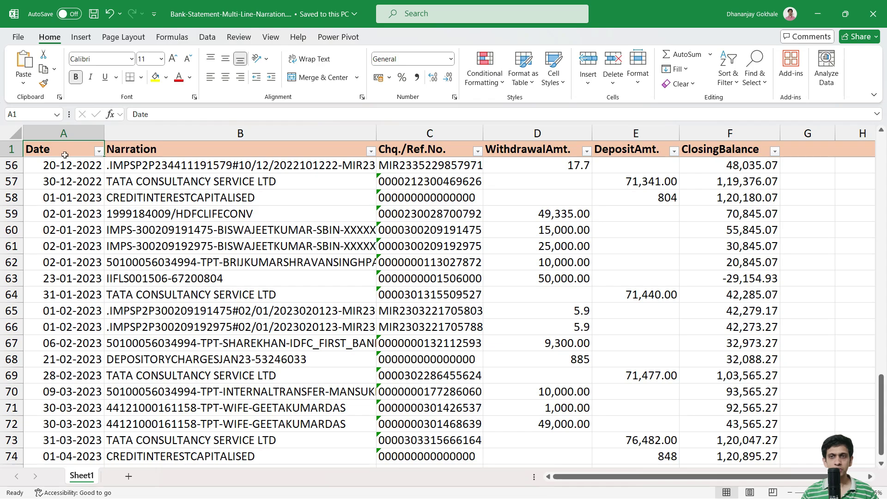
Step: Copy the whole bank statement range A1:F74, headers included, and switch to the Claude chat
key("ctrl+Up")
key("Up")
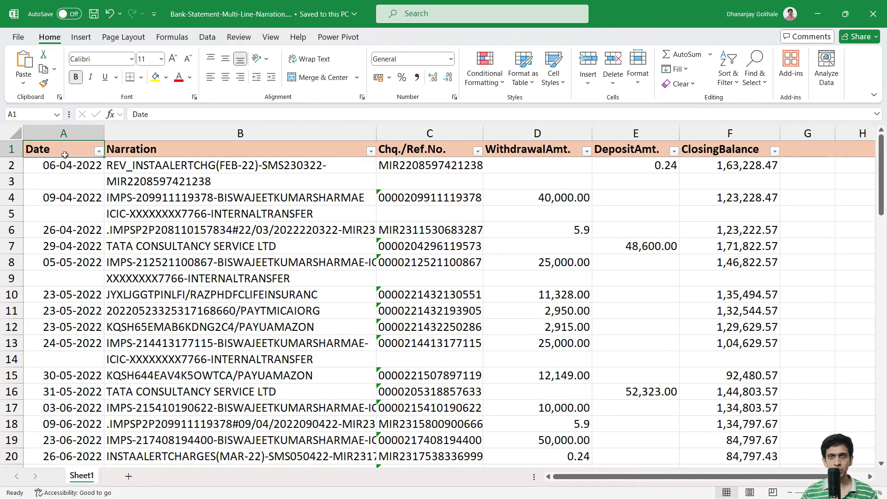
key("ctrl+shift+End")
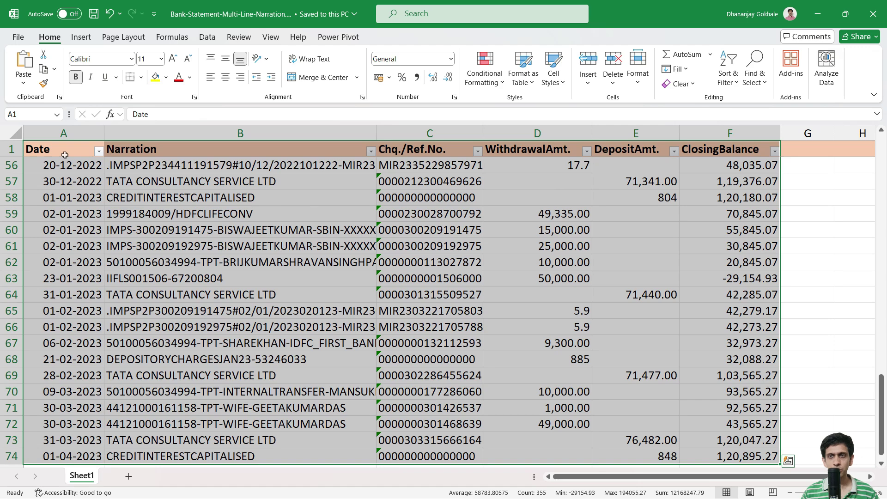
key("ctrl+c")
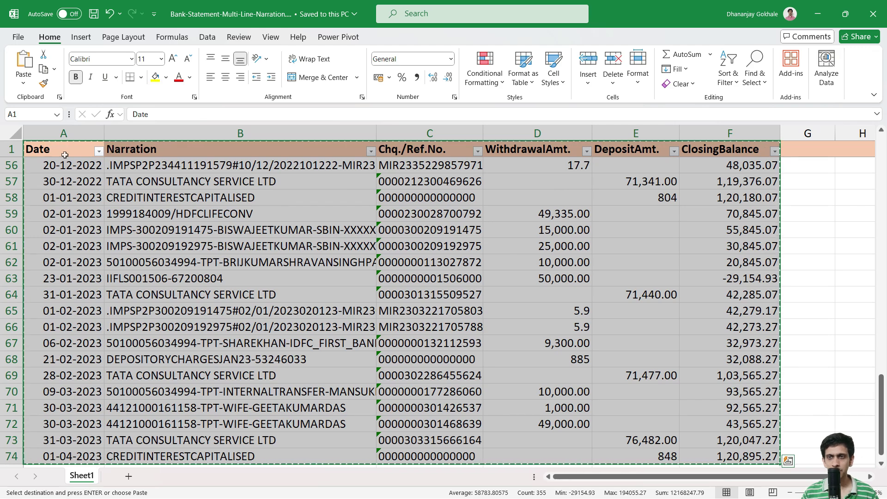
key("alt+Tab")
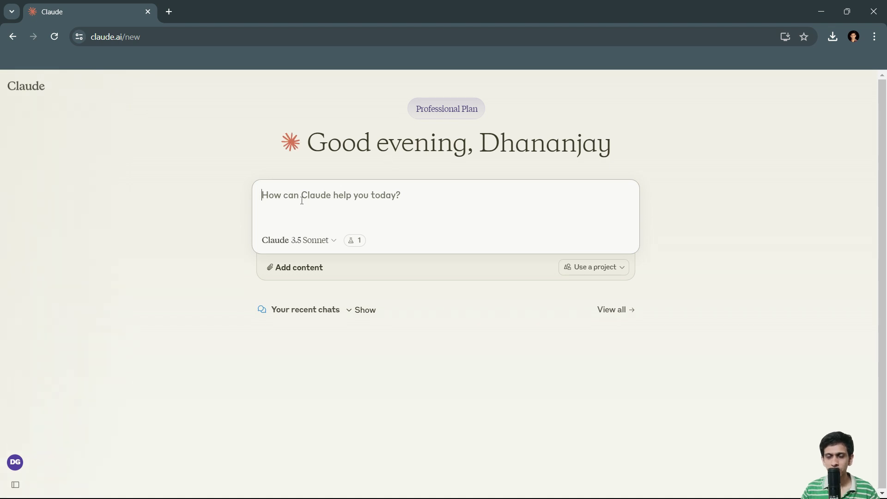
Step: Write 'I have some data with column header in first row as below' and start a new line
type("I ha")
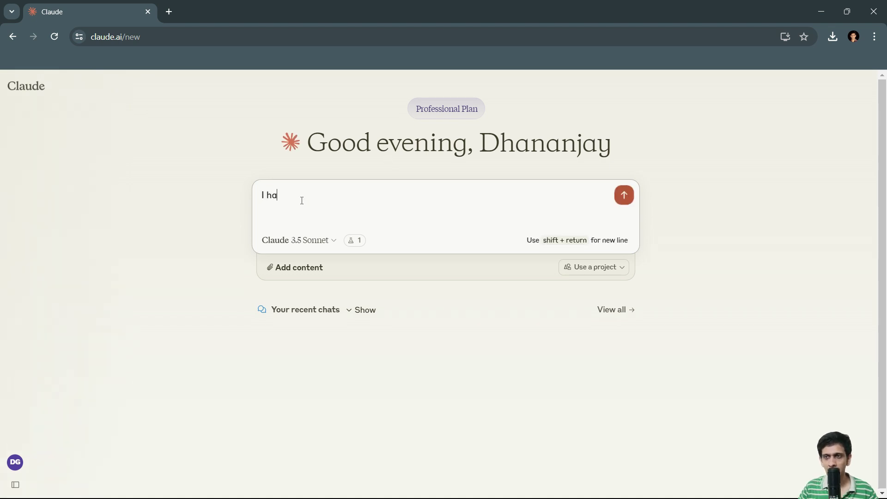
type("ve some data ")
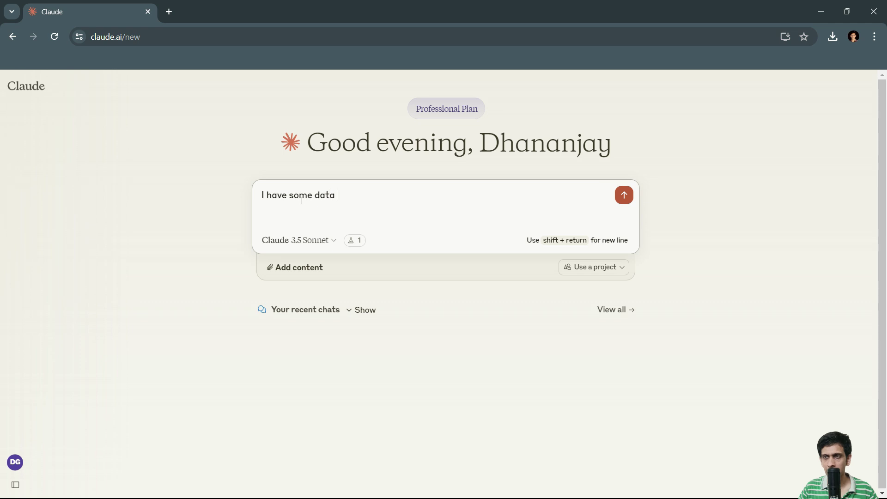
type("with ")
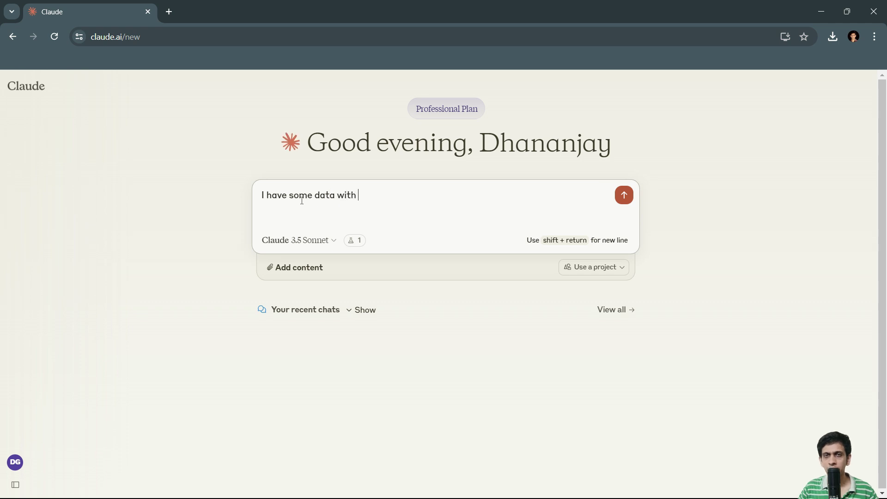
type("column he")
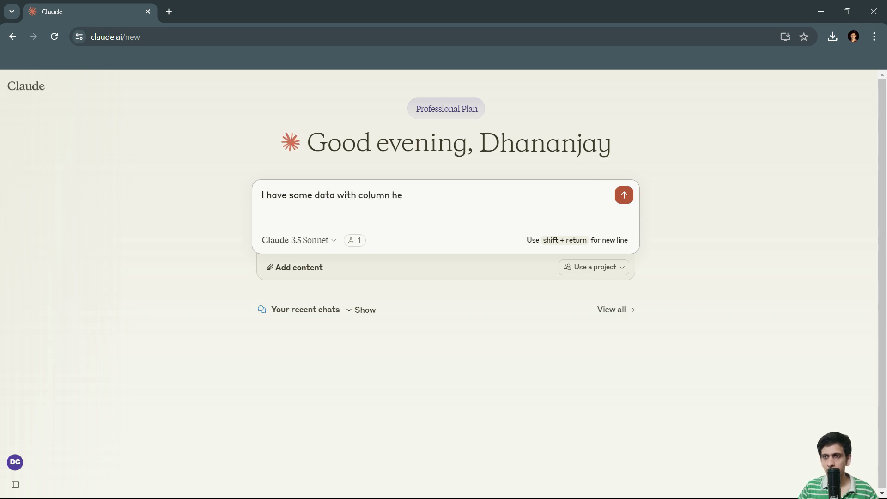
type("ader in first ")
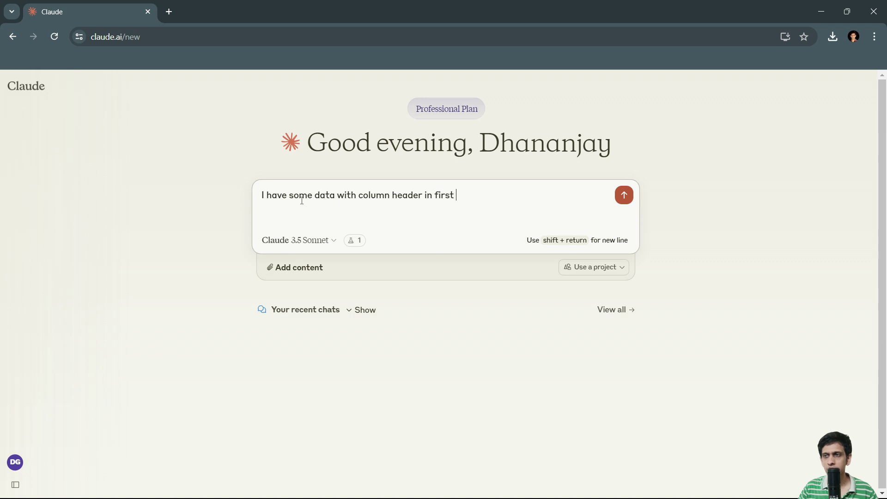
type("row")
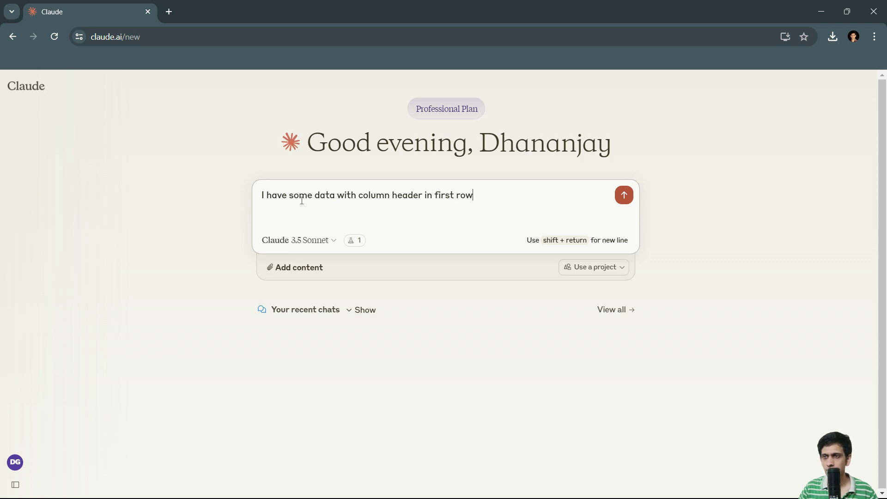
type(" as belo")
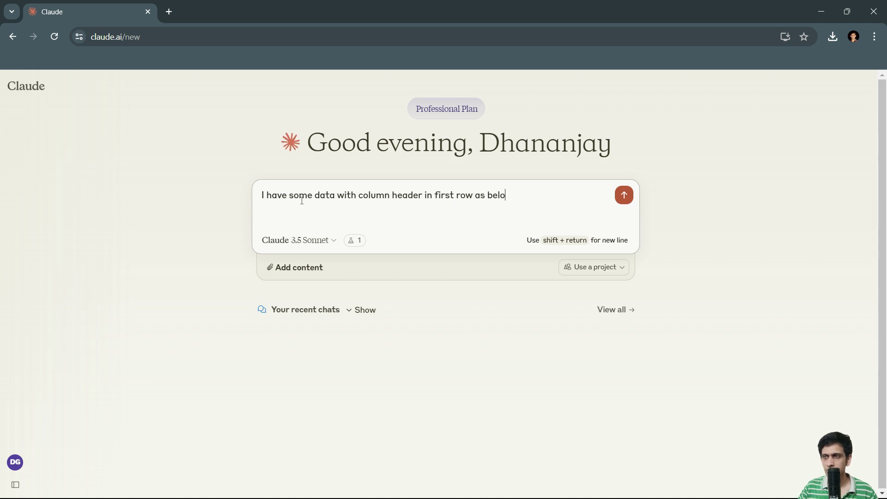
type("w")
key("shift+Return")
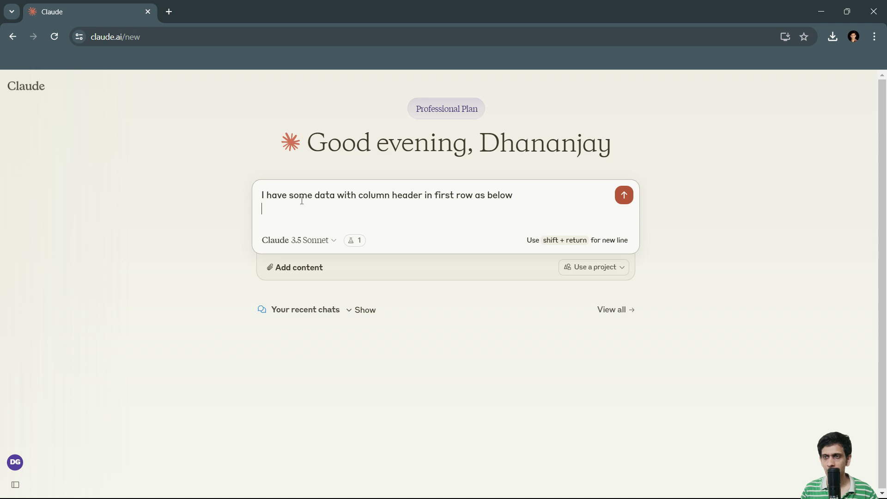
Step: Attach the copied statement and ask Claude to merge multi-line narrations into single lines for Excel
key("ctrl+v")
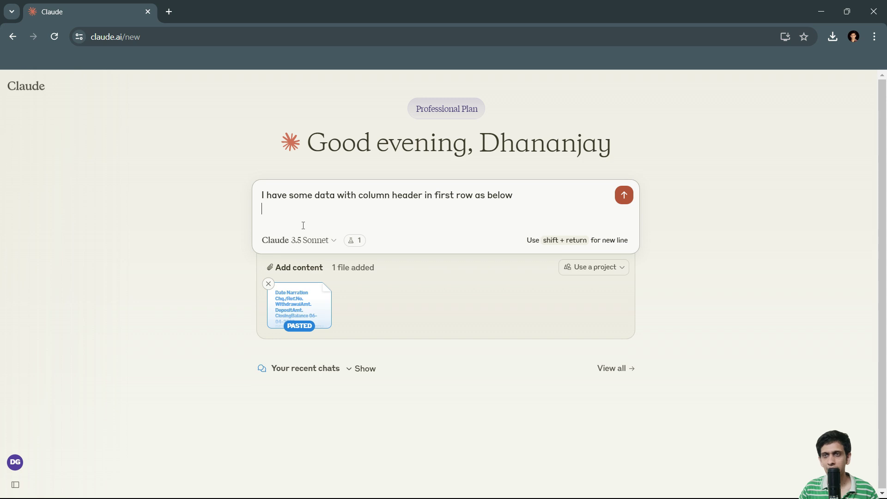
type("He")
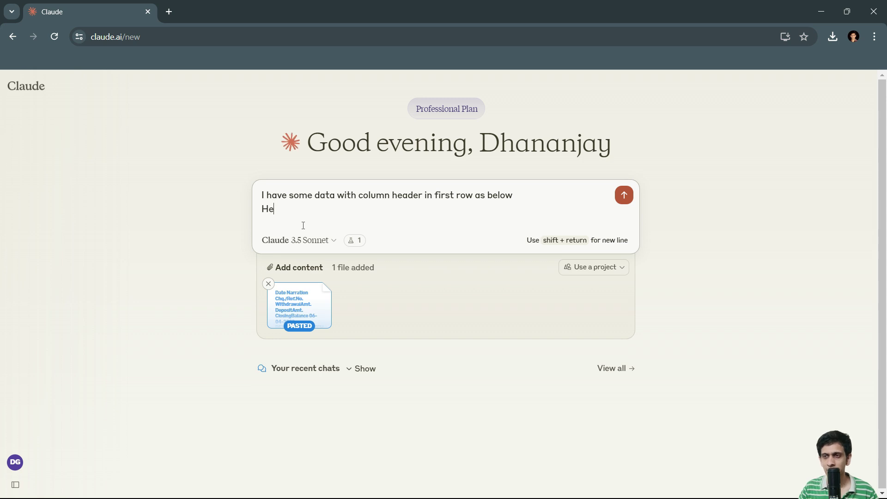
type("lp me merge")
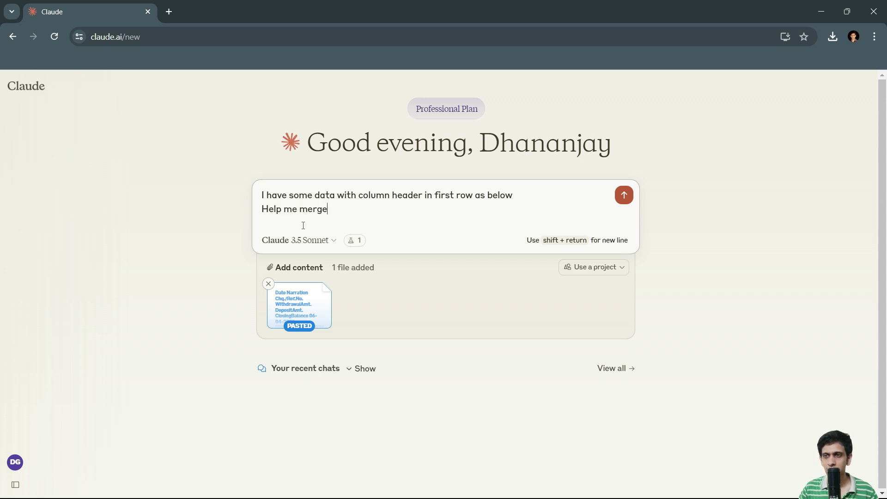
type(" narration ")
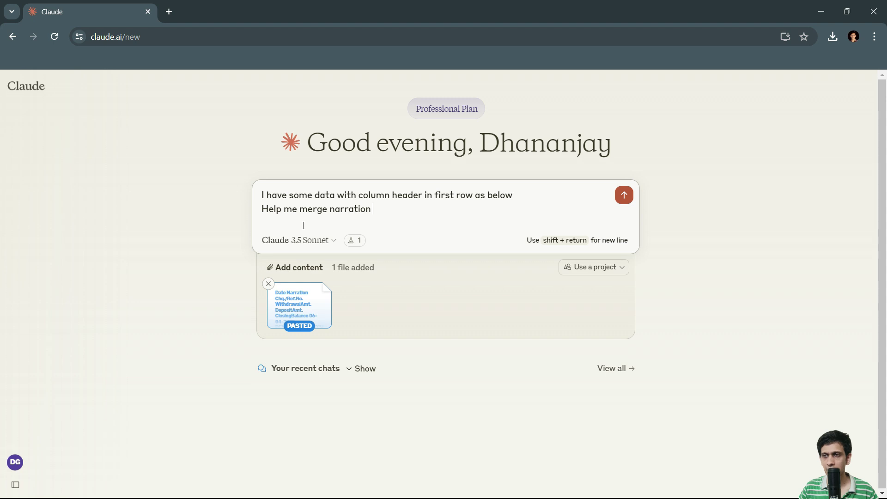
type("mu")
key("BackSpace")
key("BackSpace")
type("ru")
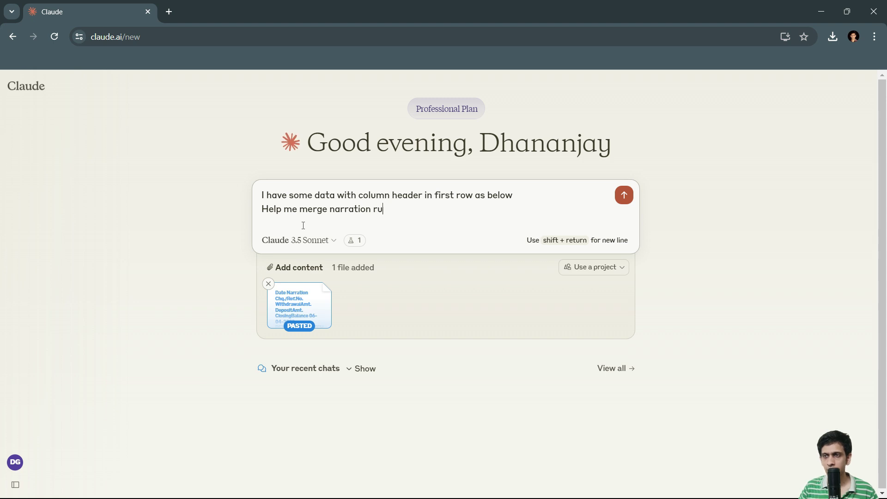
type("nning into mu")
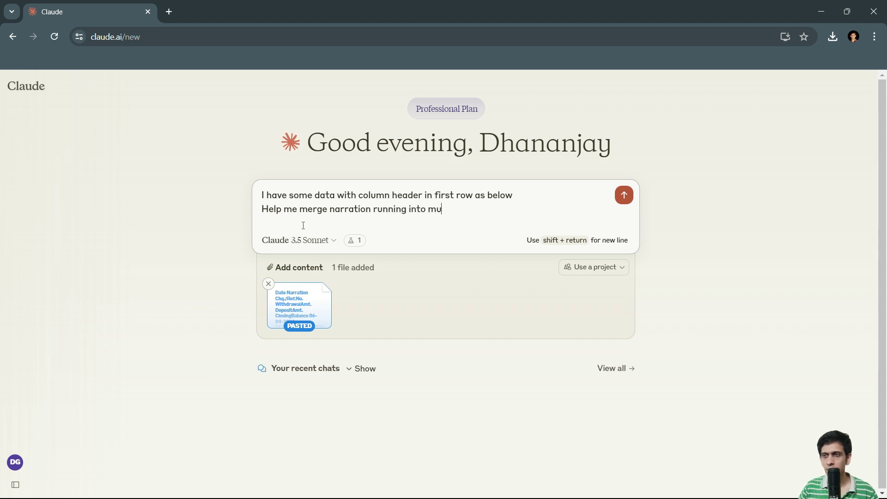
type("ltiple lines into single")
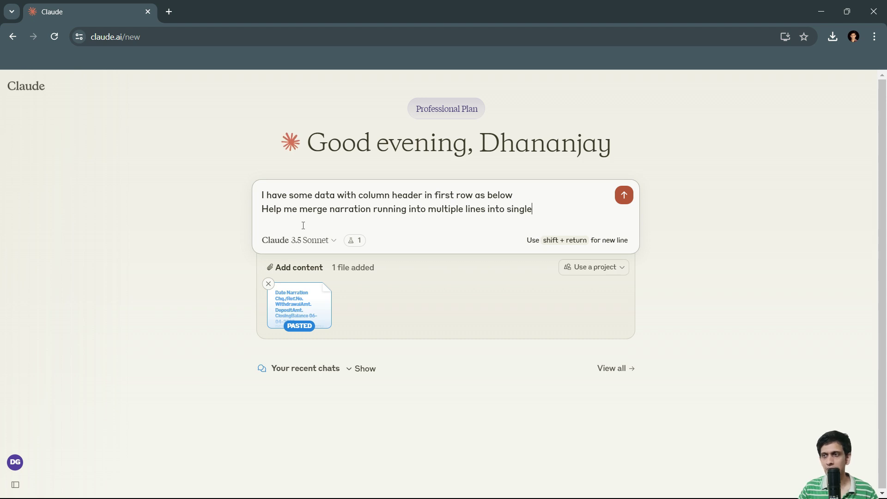
type(" which I")
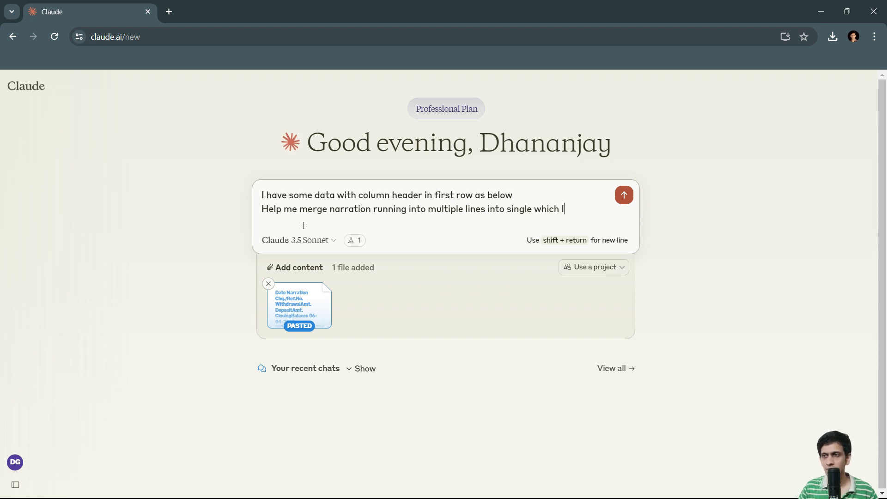
type(" can copy paste into Excel")
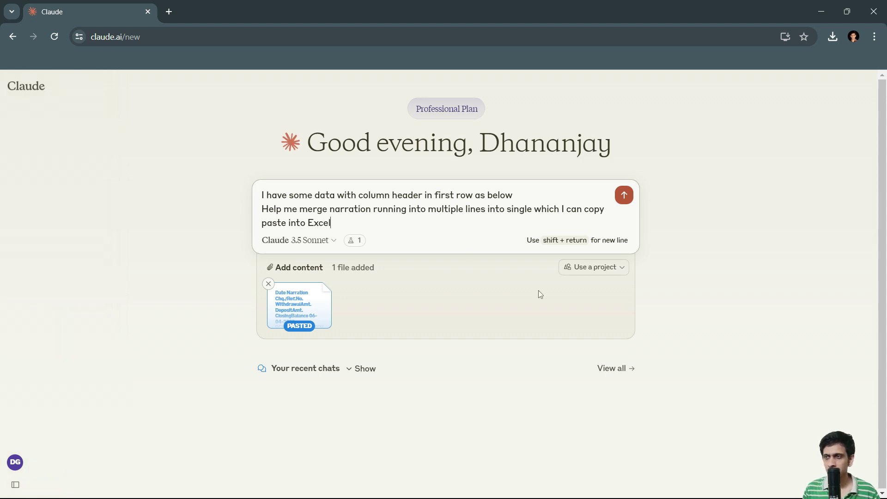
Step: Send the request and copy the returned Merged Transaction Data artifact
left_click(624, 195)
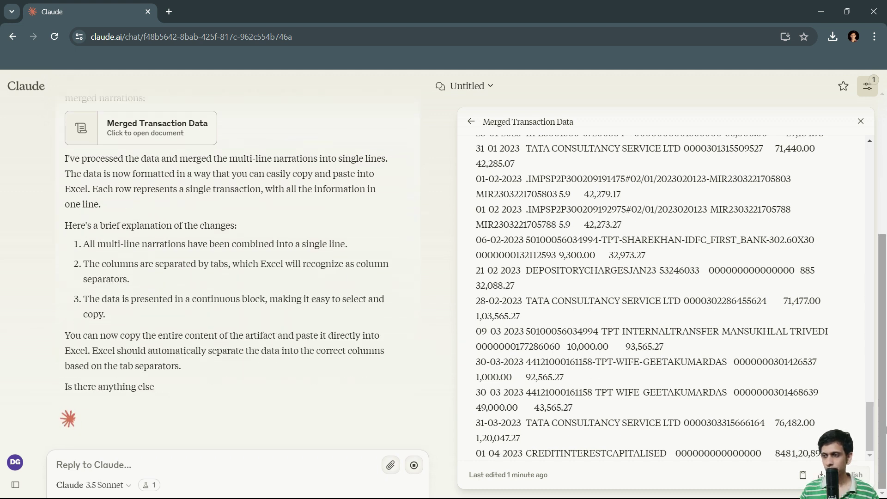
left_click(803, 476)
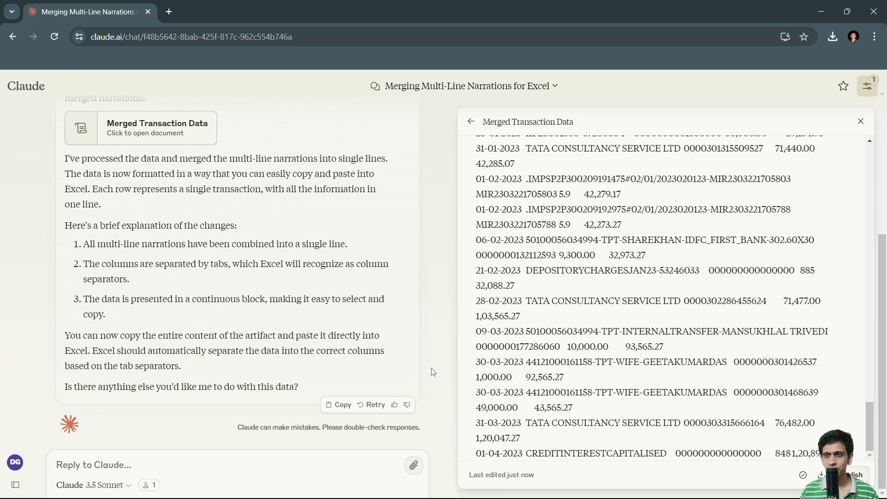
Step: Paste the merged bank statement into a new Sheet2 in Excel
key("alt+Tab")
left_click(298, 264)
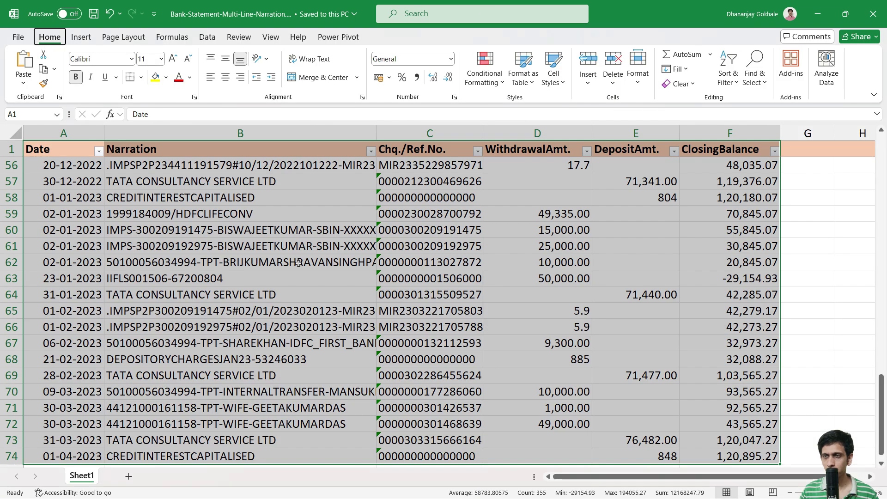
left_click(246, 364)
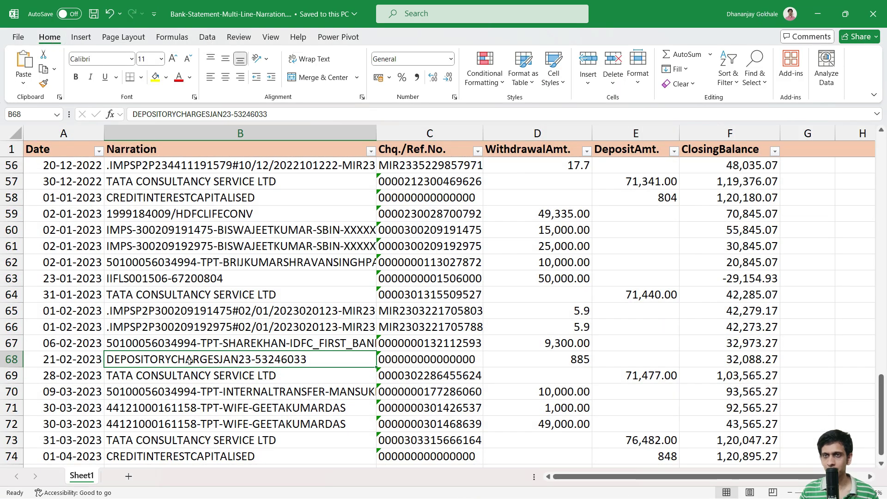
left_click(129, 476)
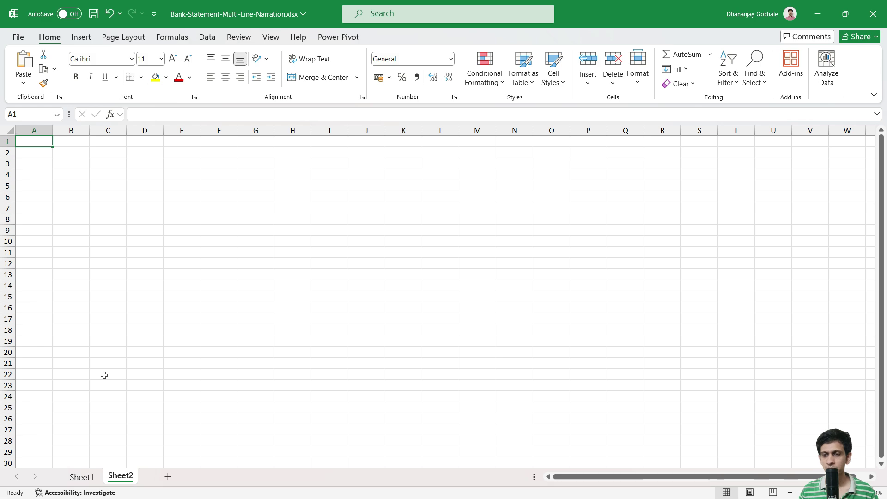
key("ctrl+v")
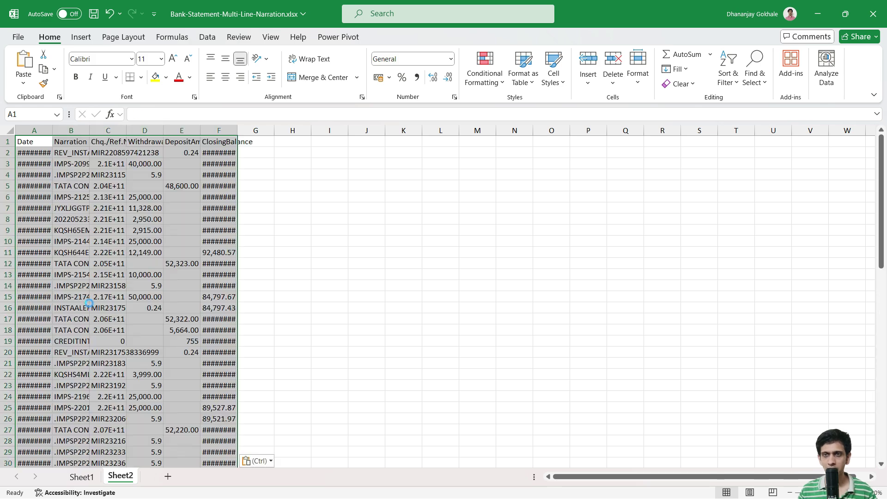
Step: Widen Sheet2's columns so dates, reference numbers and ClosingBalance figures display fully
left_click(70, 199)
double_click(52, 133)
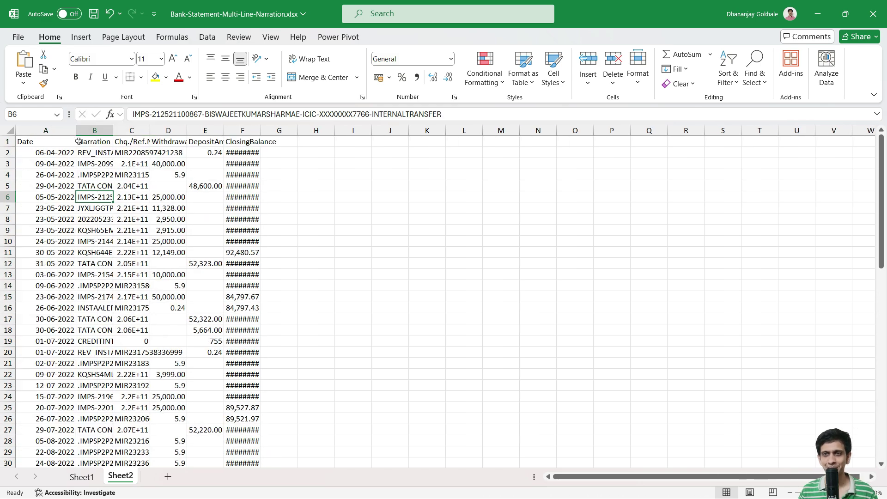
scroll(162, 241, "up", 2, "ctrl")
scroll(161, 239, "up", 1)
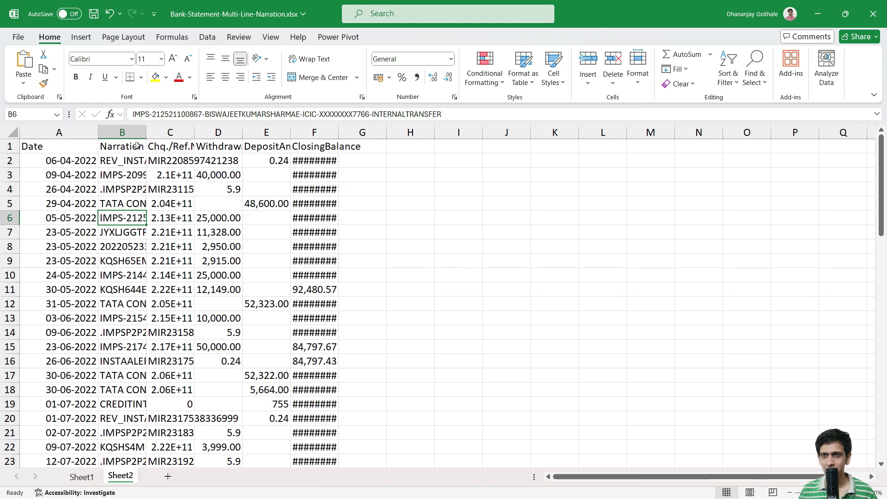
left_click_drag(146, 134, 331, 136)
left_click(253, 179)
left_click(272, 202)
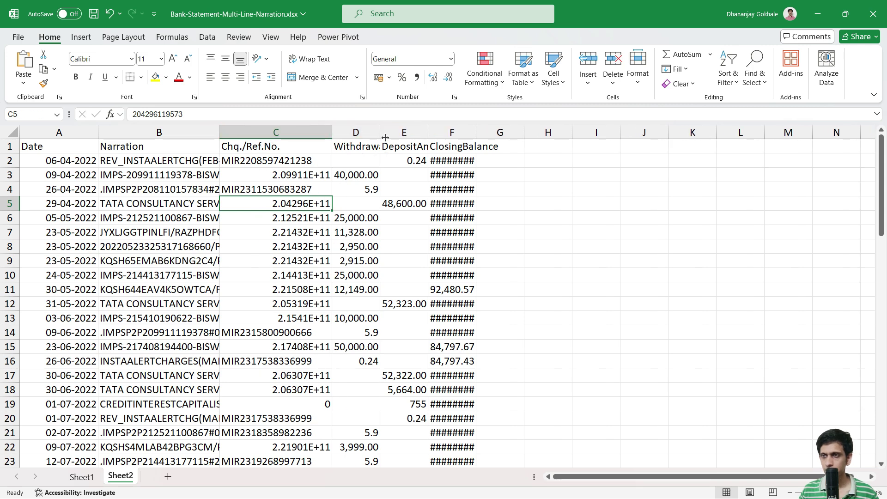
left_click_drag(385, 138, 549, 137)
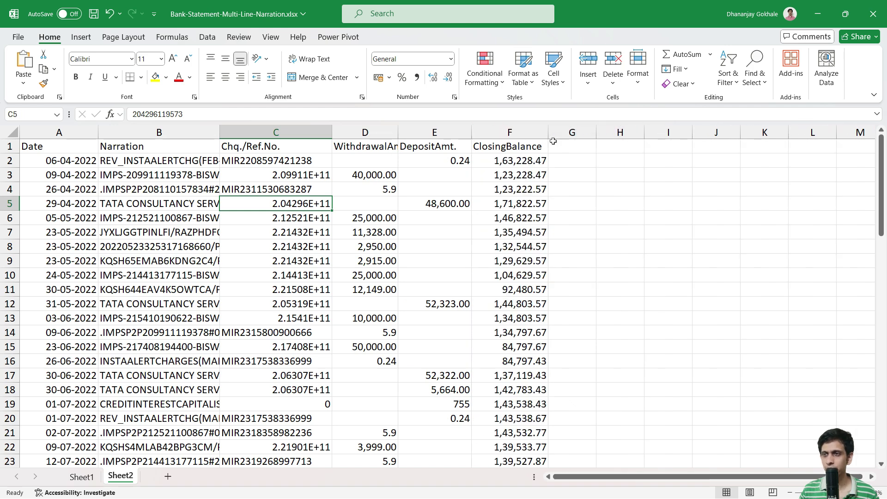
Step: Format the Chq./Ref.No. column as Text and repaste so full reference numbers show
left_click(300, 174)
left_click(278, 140)
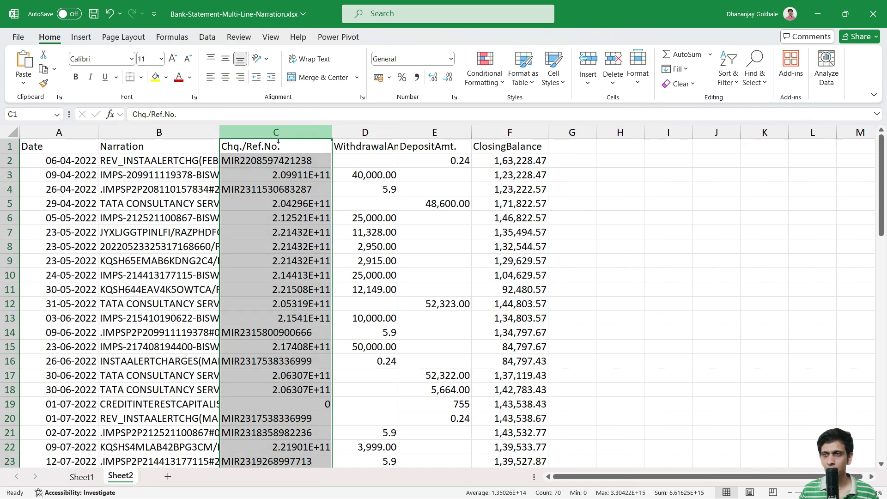
right_click(278, 141)
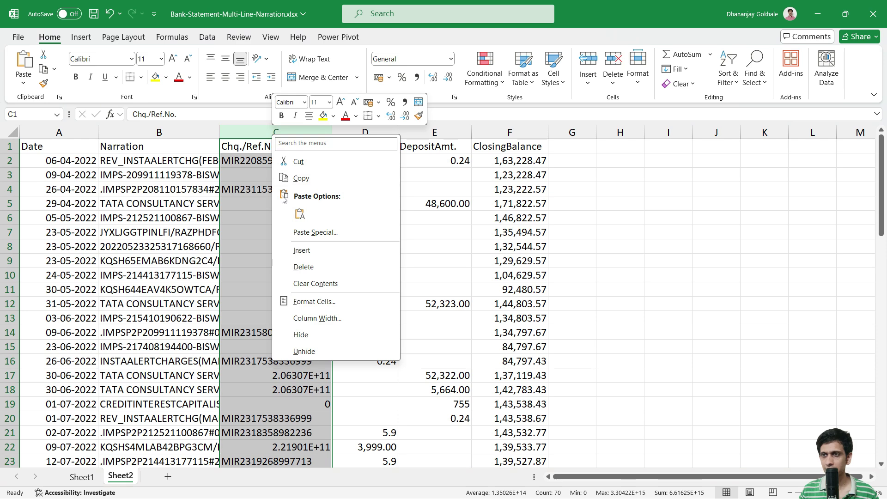
left_click(429, 87)
left_click(450, 59)
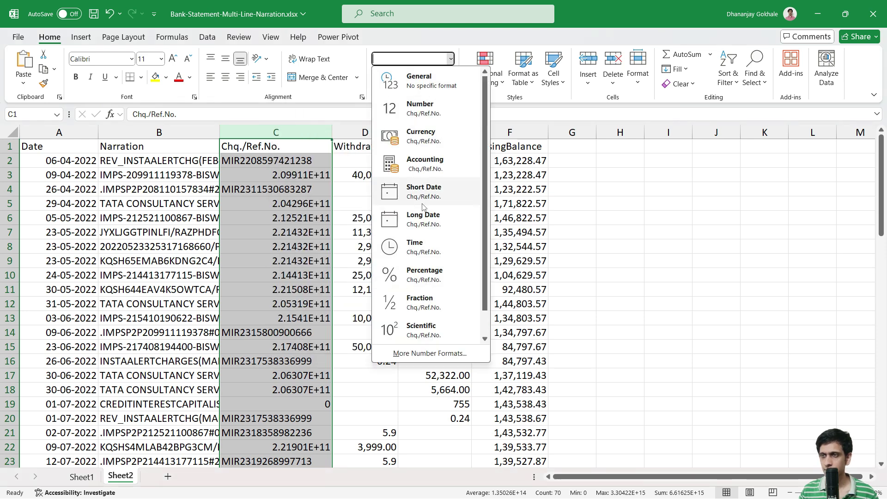
scroll(419, 244, "down", 1)
left_click(422, 329)
key("ctrl+v")
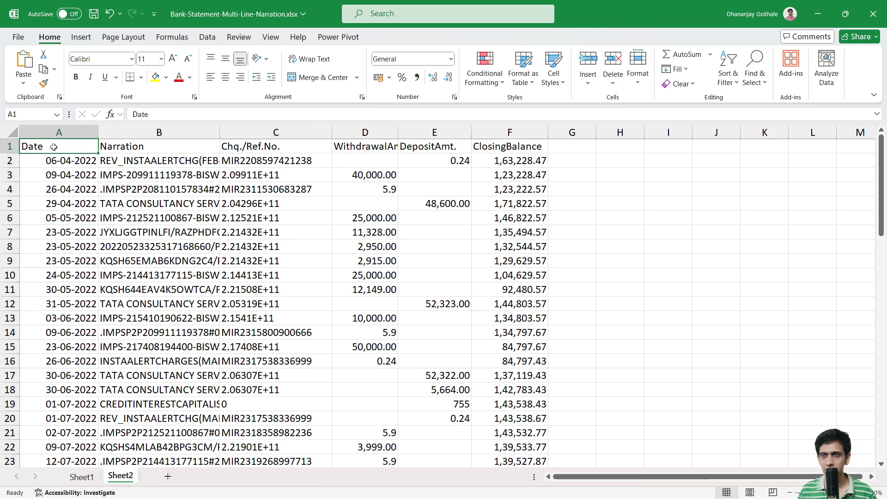
left_click(258, 203)
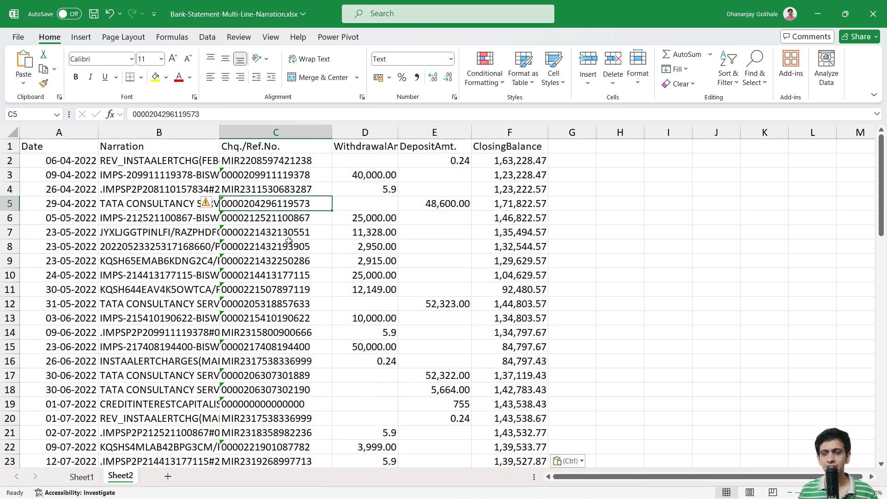
left_click(294, 159)
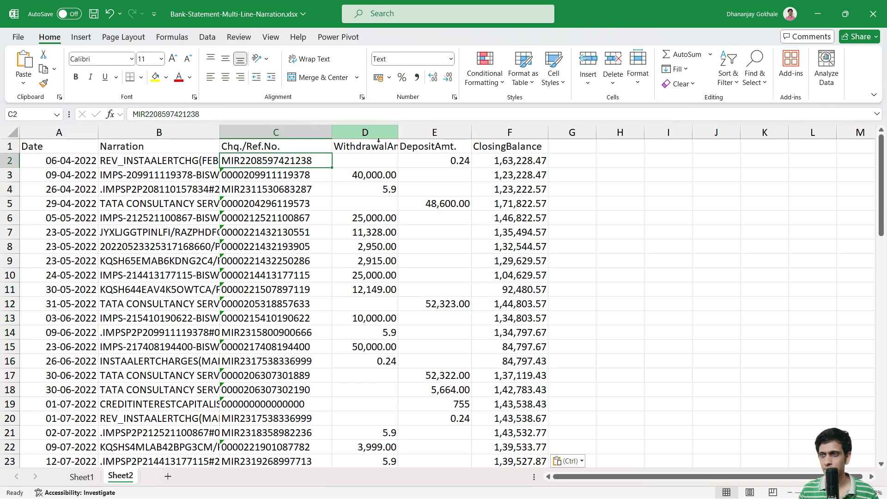
Step: Apply Comma Style to the Withdrawal, Deposit and ClosingBalance columns
left_click_drag(365, 133, 510, 133)
left_click(416, 77)
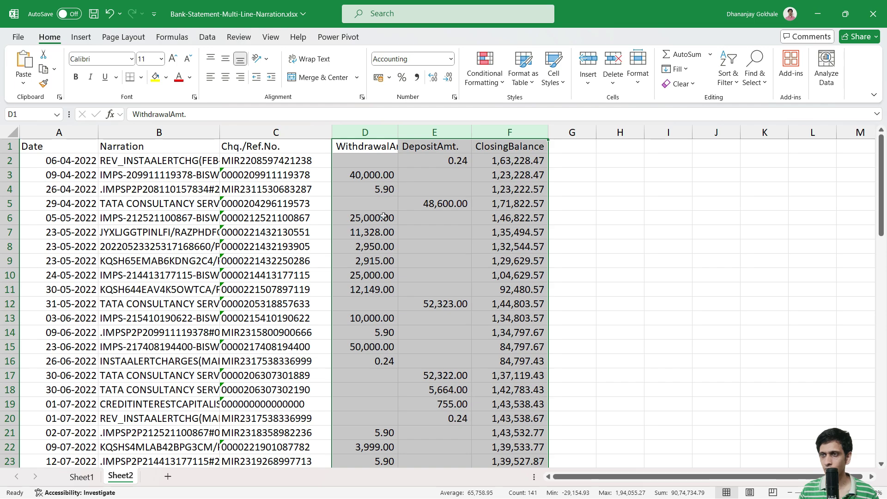
left_click(386, 218)
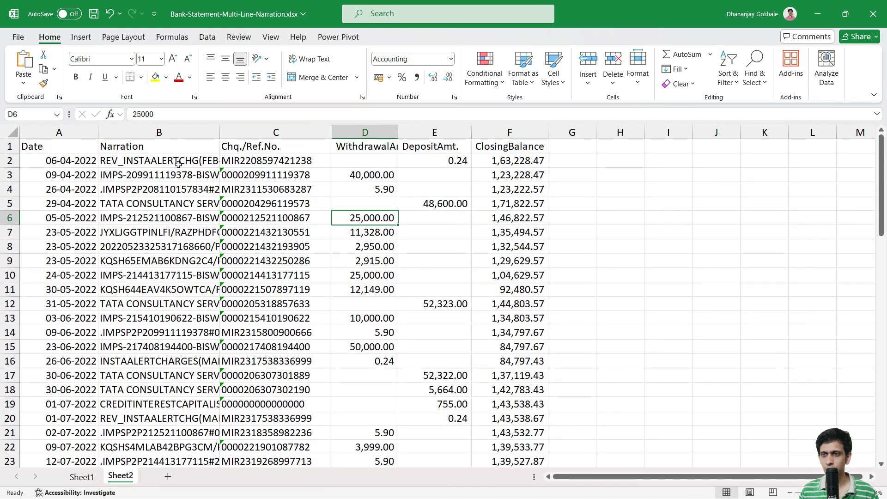
Step: Review the original split narrations on Sheet1 for comparison
left_click(84, 478)
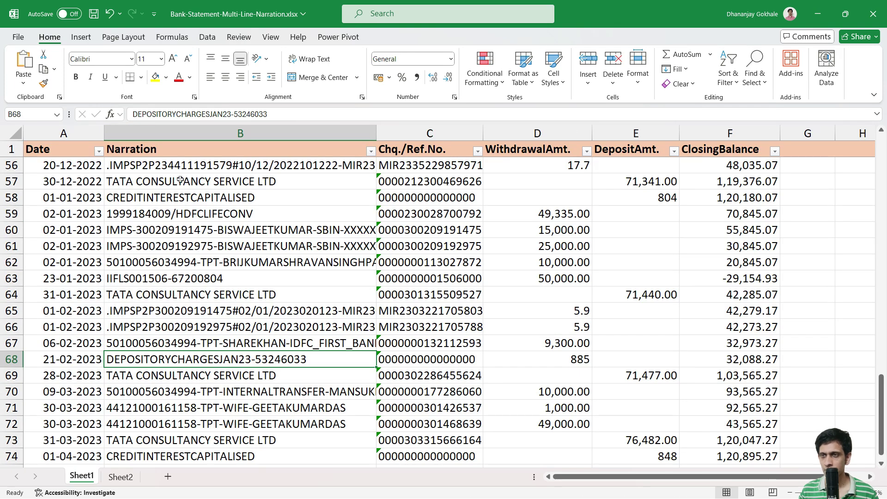
scroll(158, 213, "up", 14)
key("ctrl+Home")
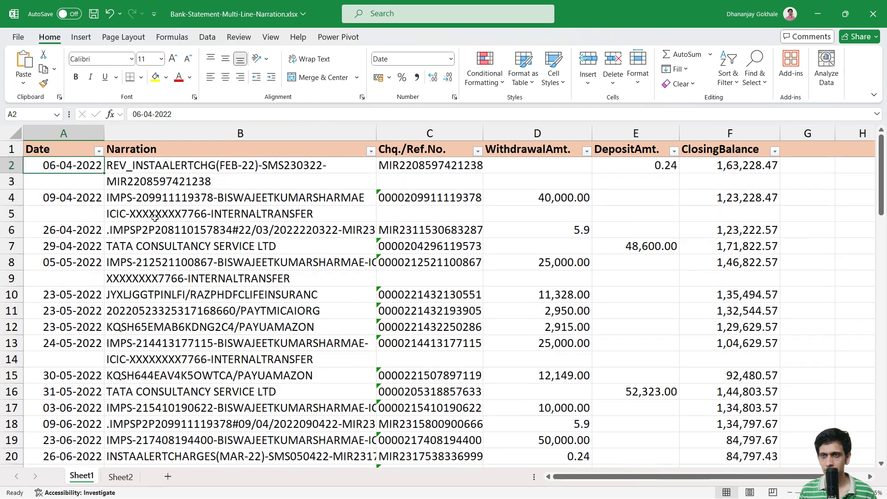
left_click(155, 168)
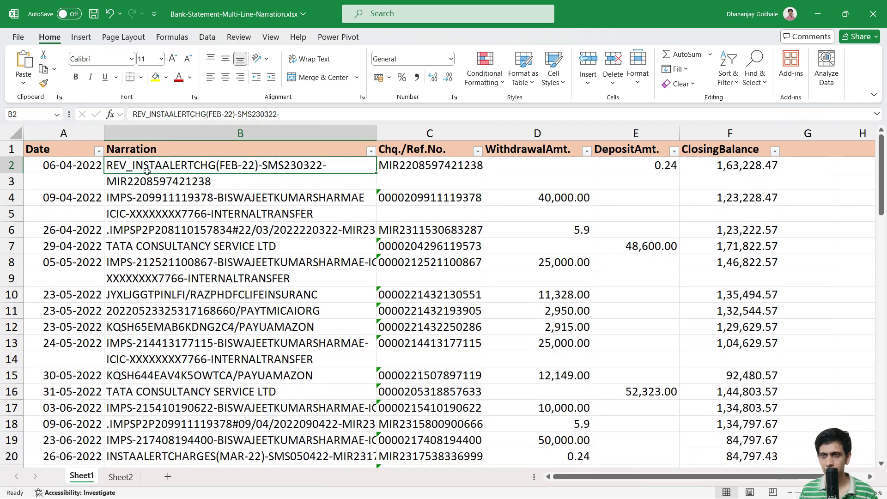
left_click_drag(143, 202, 153, 213)
left_click(115, 214)
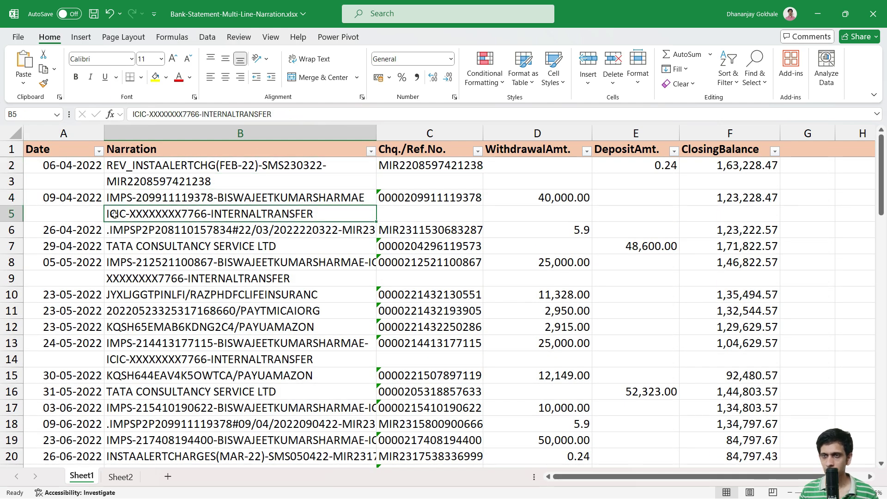
Step: Widen Sheet2's Narration column so merged narrations read in full
left_click(120, 477)
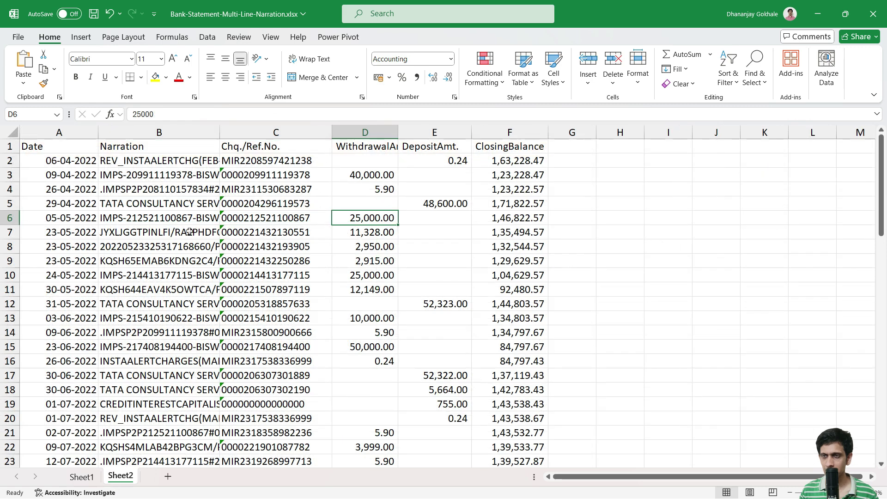
left_click(159, 189)
left_click(203, 174)
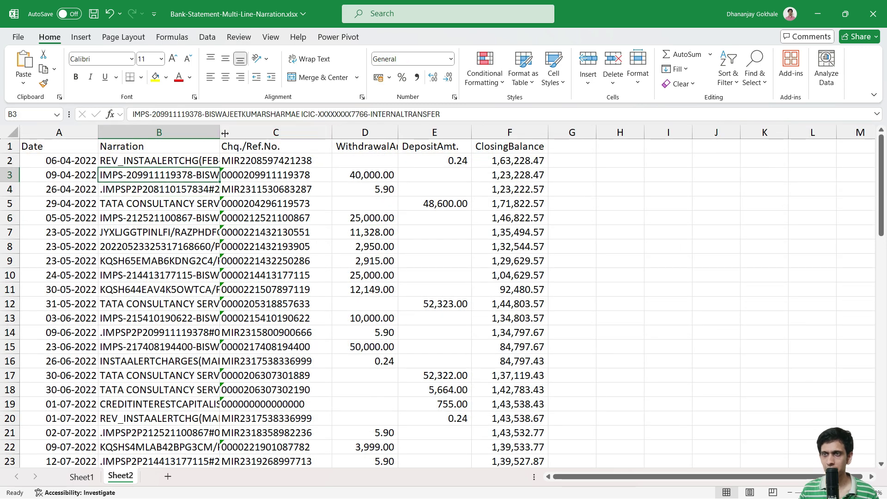
left_click_drag(220, 133, 307, 134)
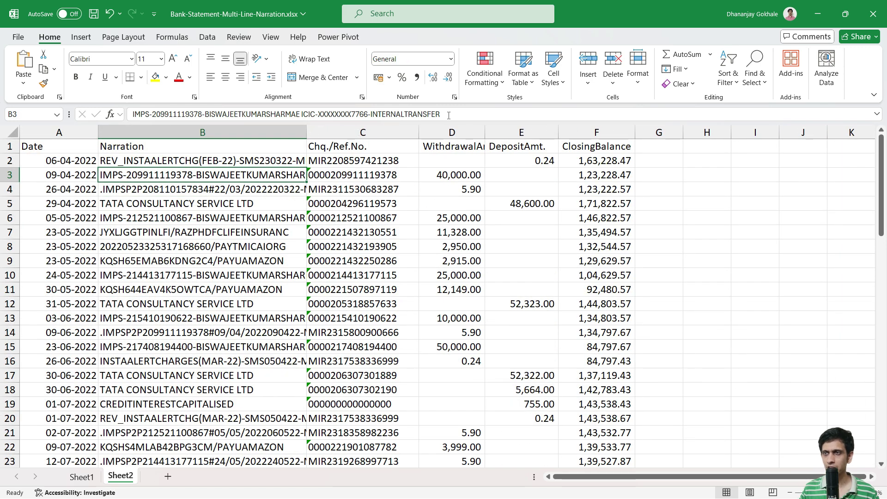